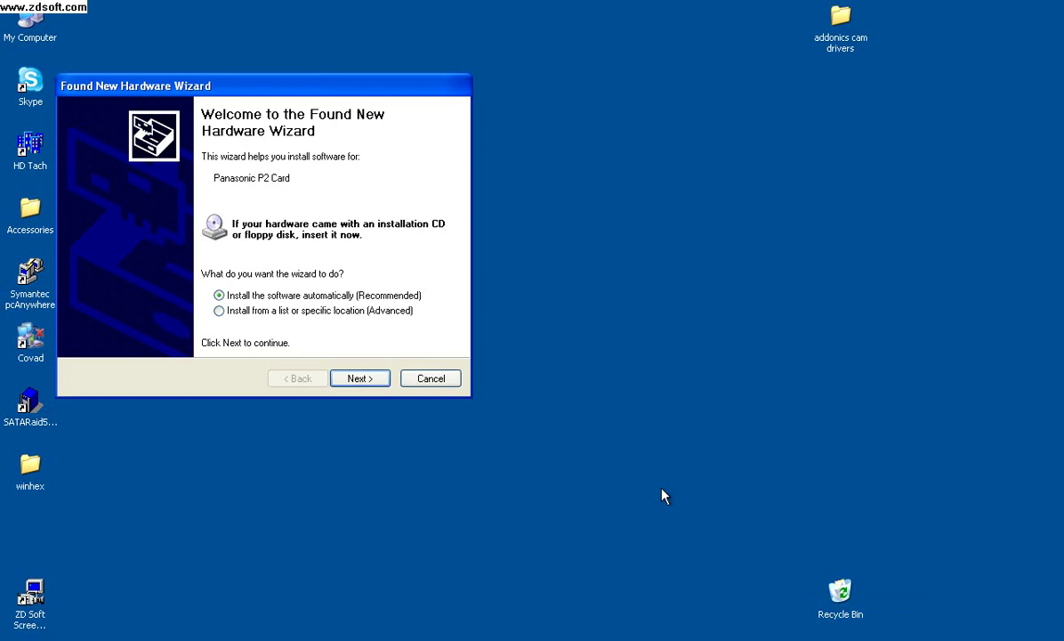
Cancel the Found New Hardware Wizard and open Device Manager in the Computer Management console.
{"action": "left_click", "coordinate": [443, 381]}
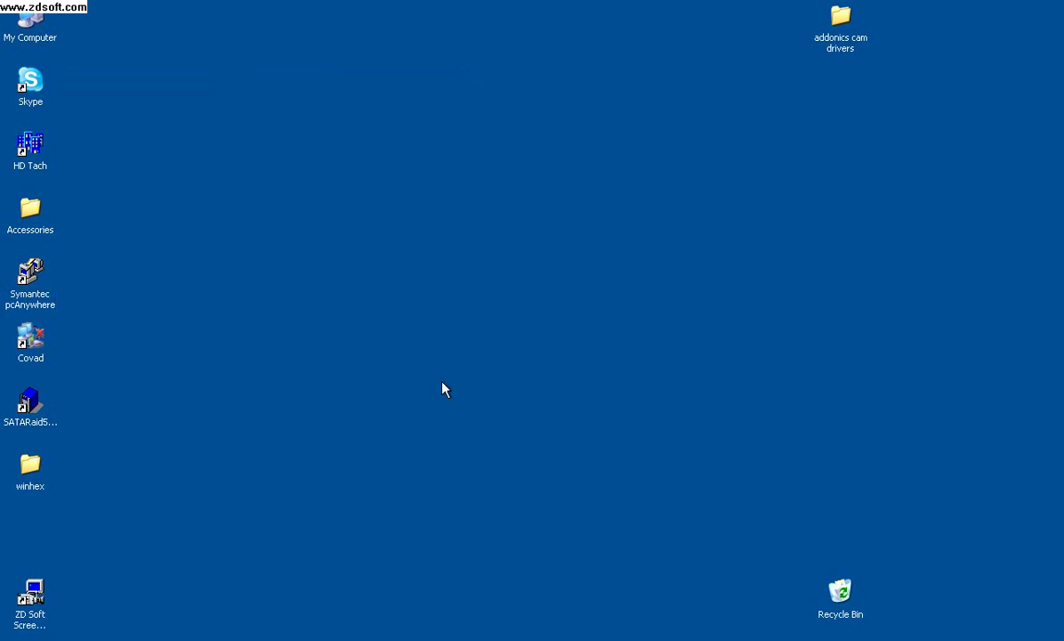
{"action": "right_click", "coordinate": [32, 24]}
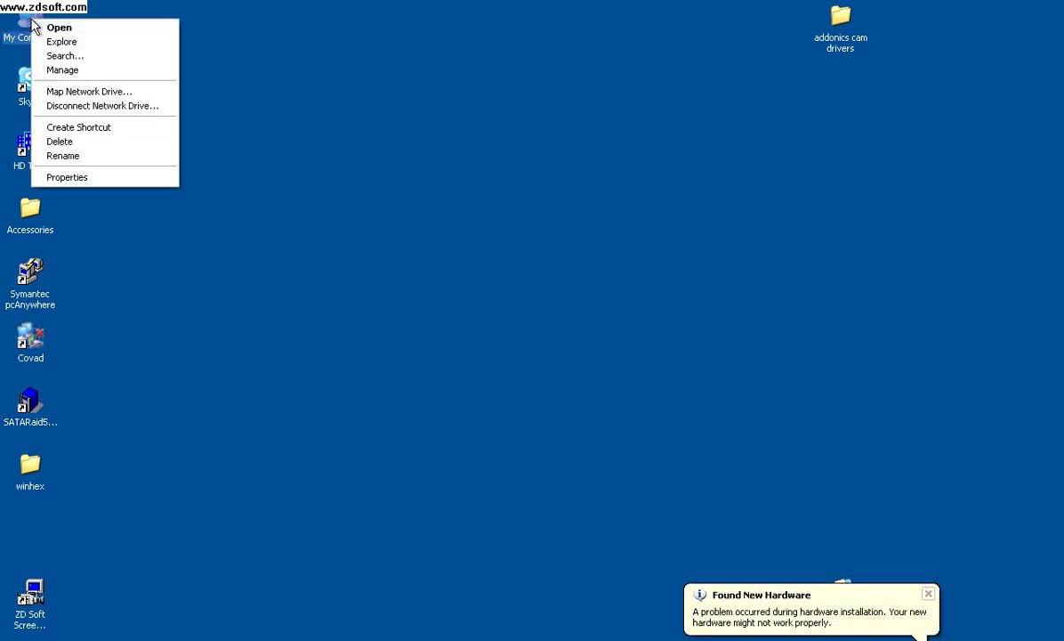
{"action": "left_click", "coordinate": [57, 71]}
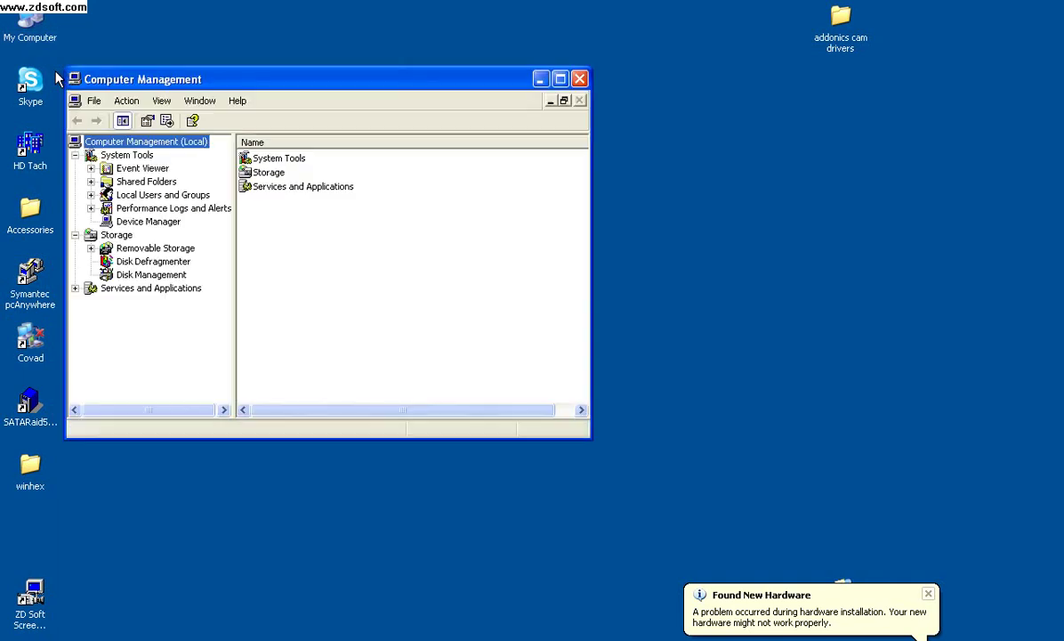
{"action": "left_click", "coordinate": [146, 224]}
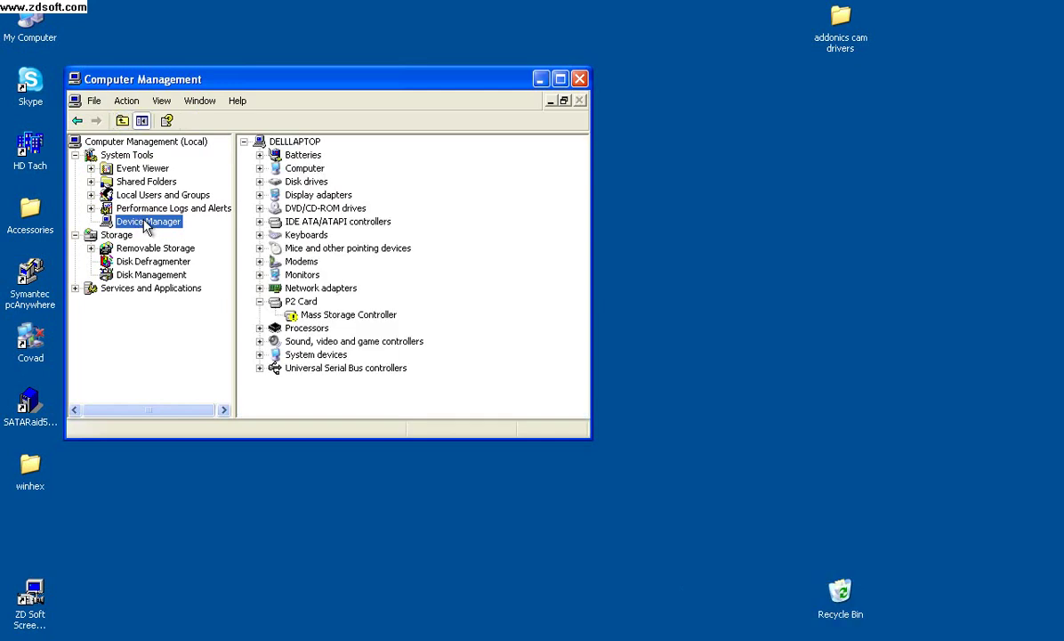
Start a driver update for the Mass Storage Controller, installing from a specific location and choosing the driver manually instead of searching.
{"action": "right_click", "coordinate": [322, 319]}
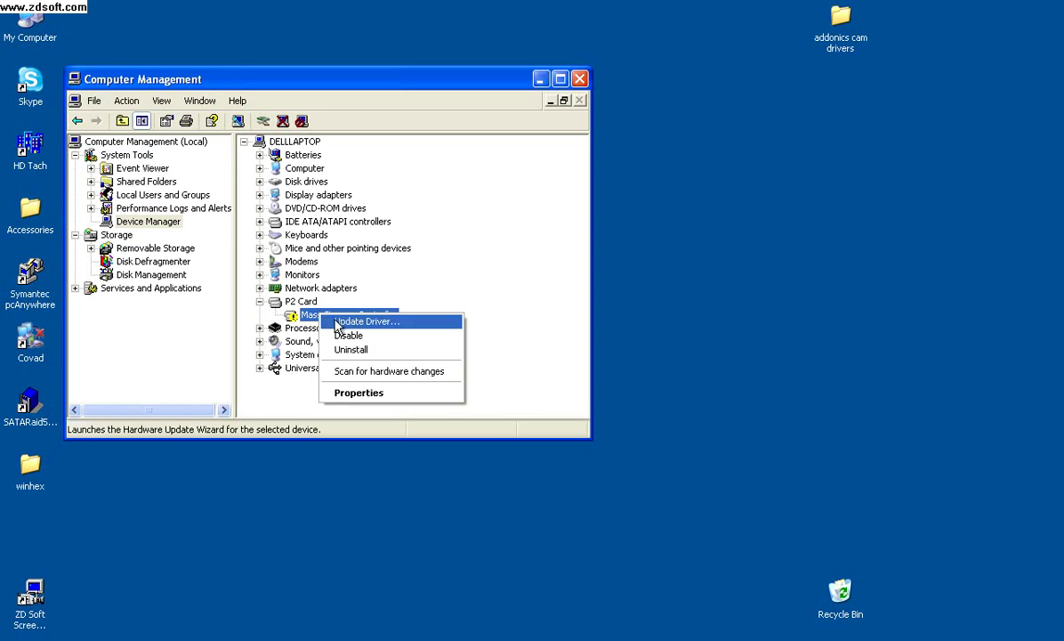
{"action": "left_click", "coordinate": [336, 323]}
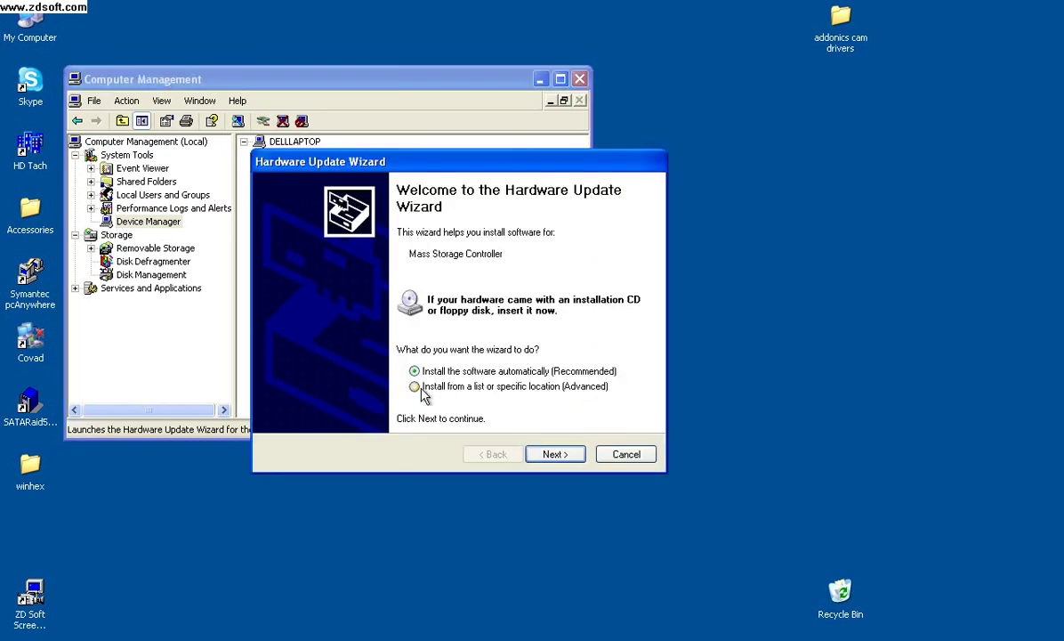
{"action": "left_click", "coordinate": [552, 454]}
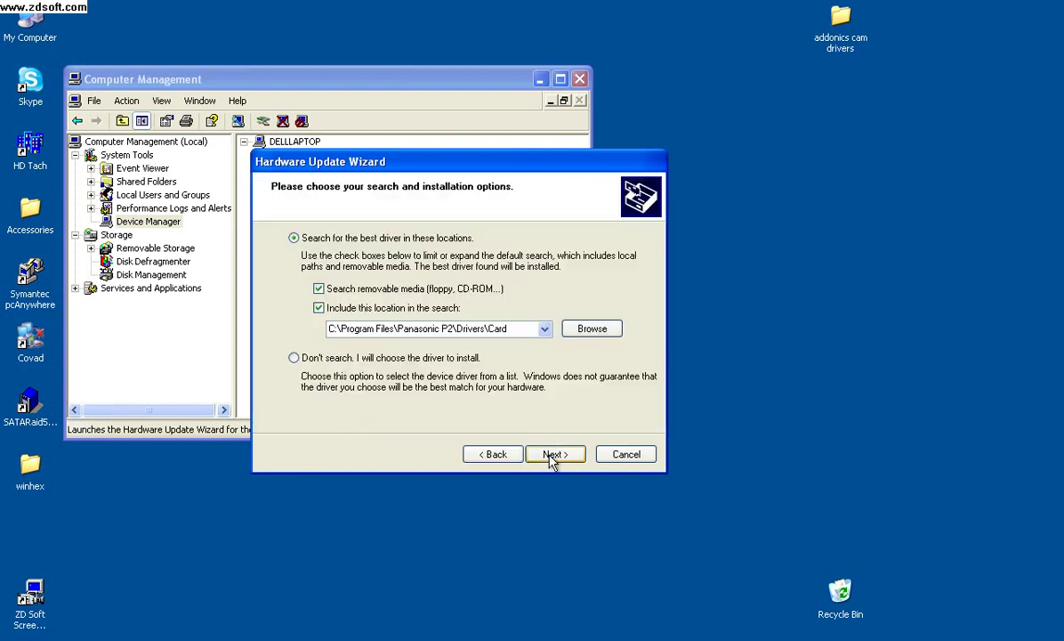
{"action": "left_click", "coordinate": [442, 358]}
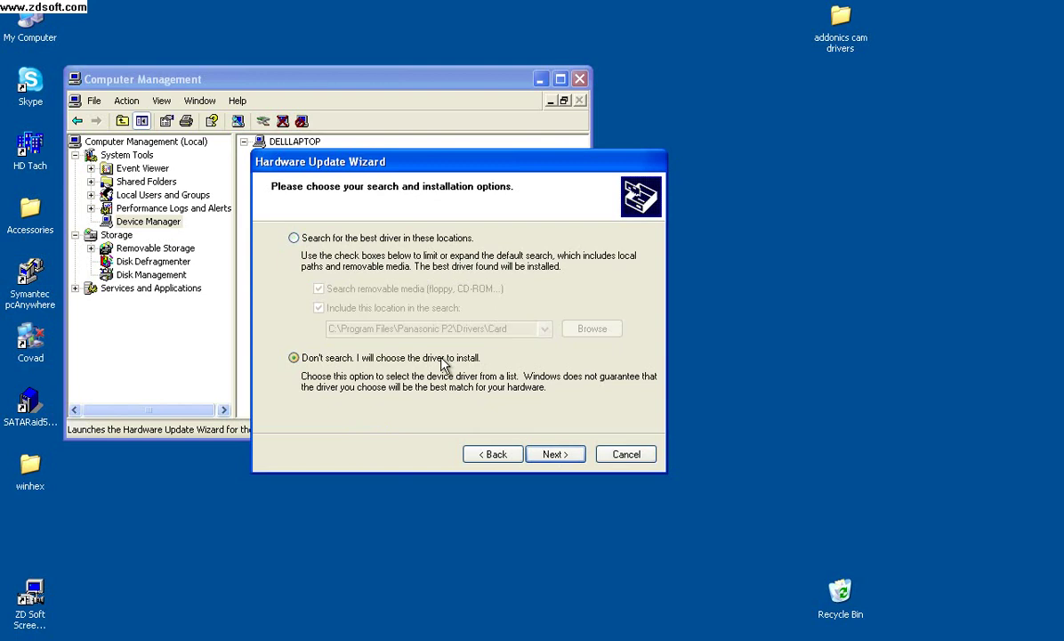
{"action": "left_click", "coordinate": [549, 454]}
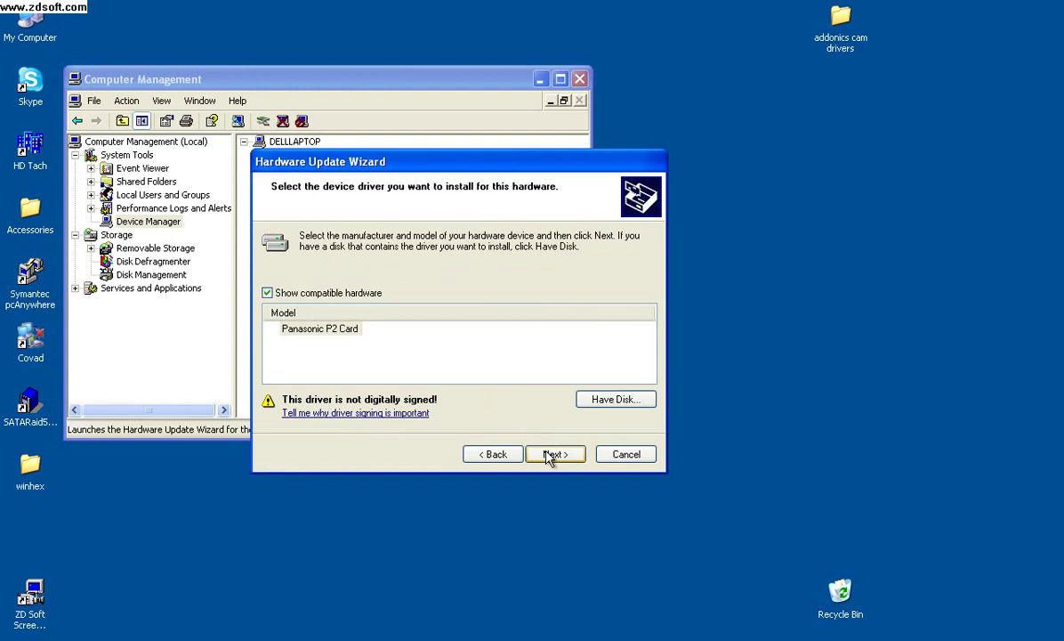
Load the driver from disk using the p2cache file in C:\Program Files\Panasonic P2\Drivers\Card.
{"action": "left_click", "coordinate": [599, 404]}
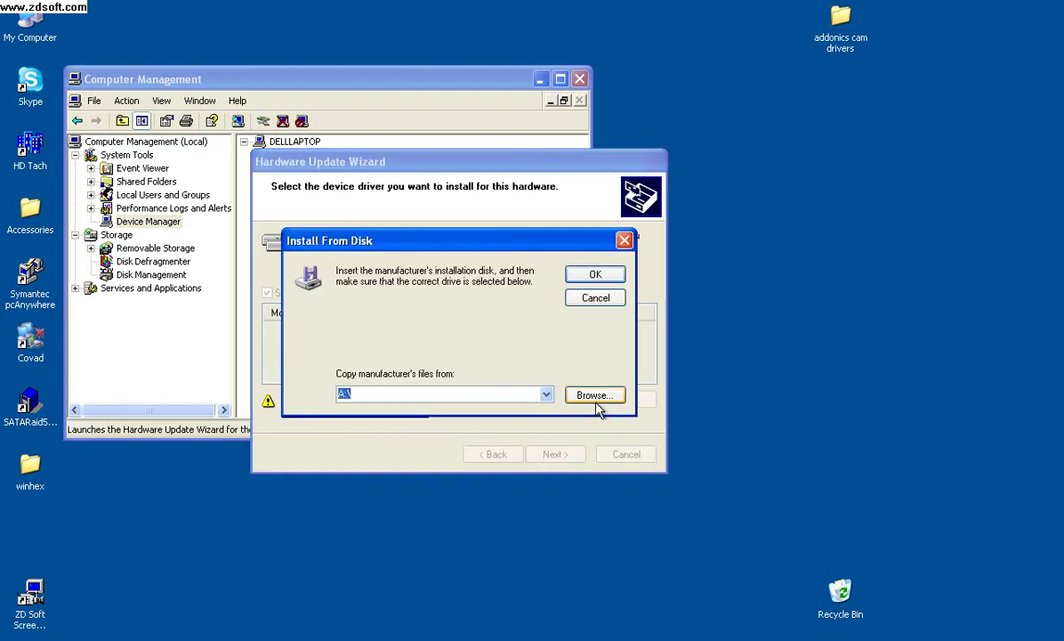
{"action": "left_click", "coordinate": [594, 401]}
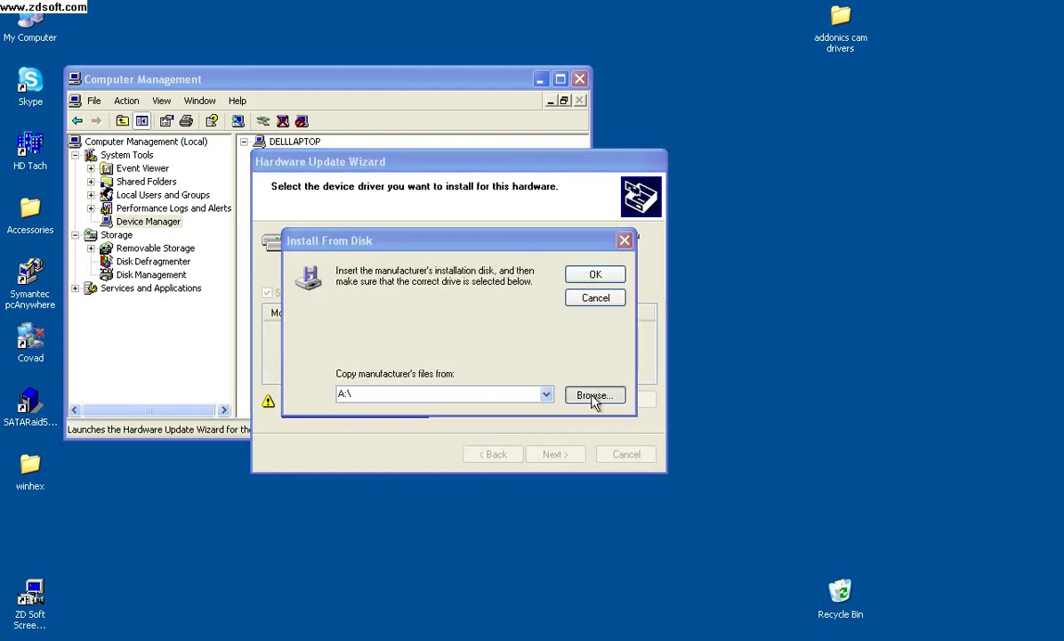
{"action": "left_click", "coordinate": [508, 290]}
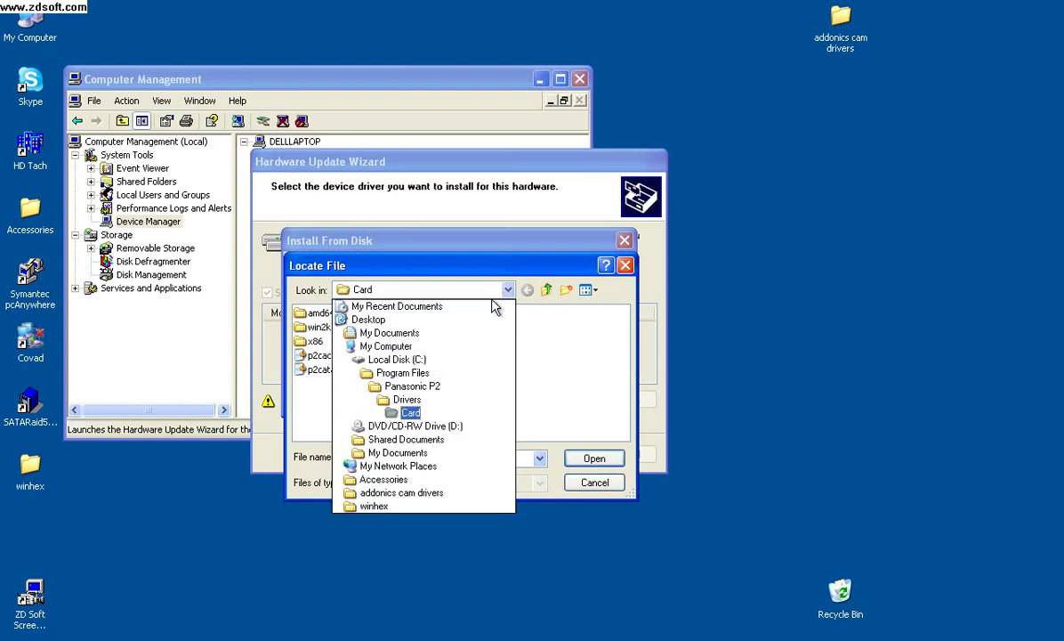
{"action": "left_click", "coordinate": [436, 362]}
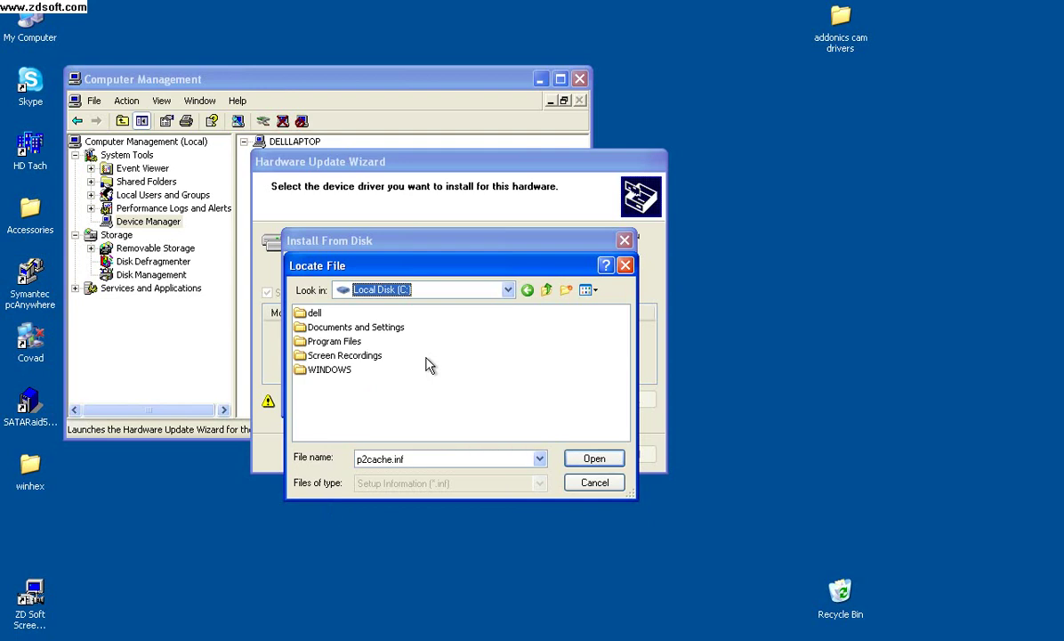
{"action": "double_click", "coordinate": [345, 342]}
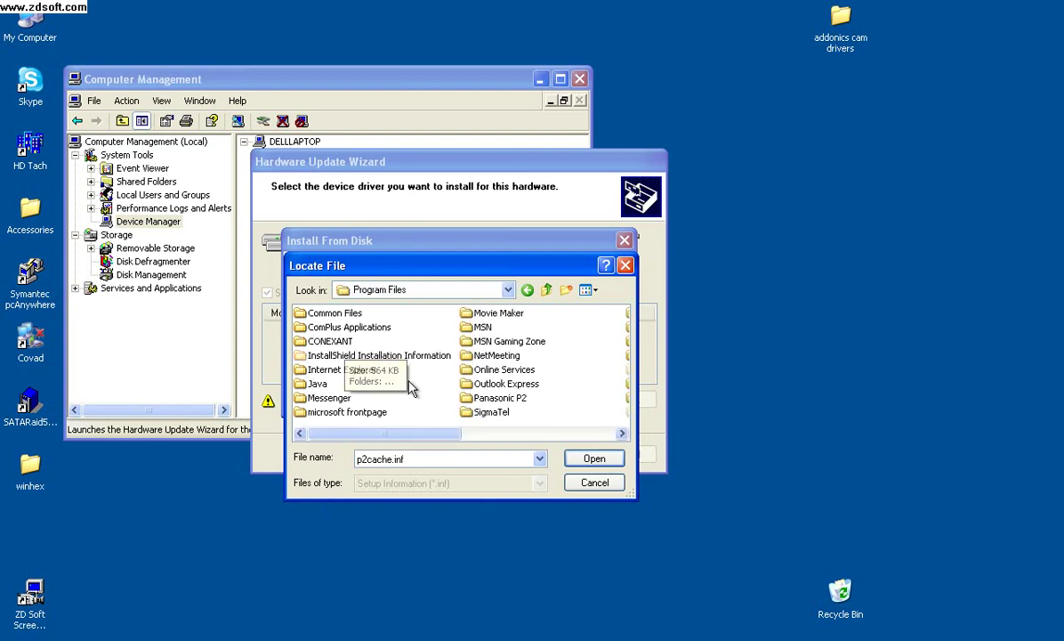
{"action": "double_click", "coordinate": [478, 399]}
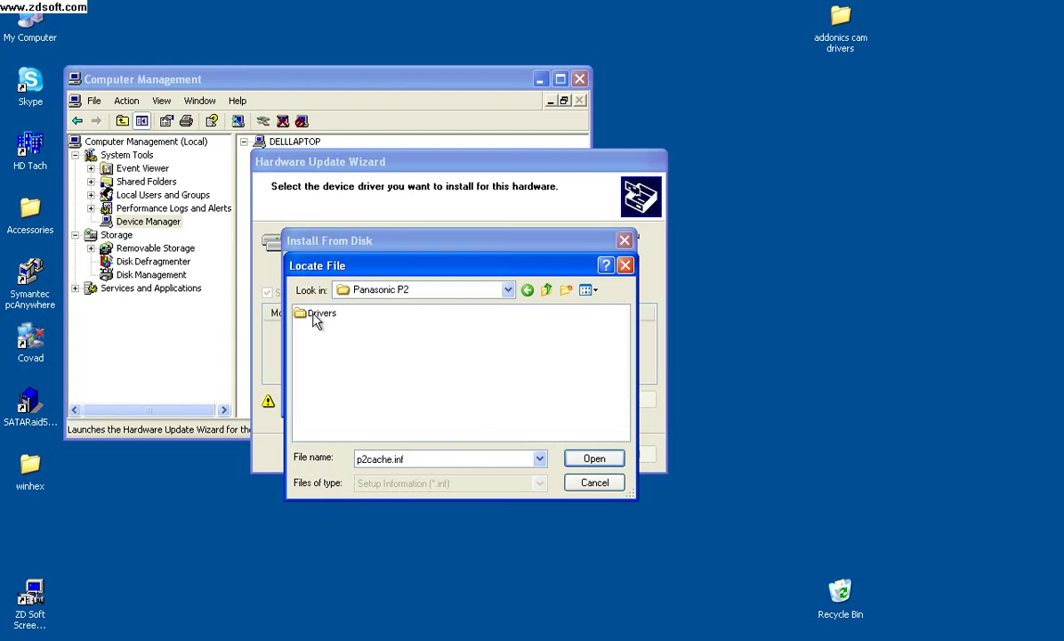
{"action": "double_click", "coordinate": [318, 314]}
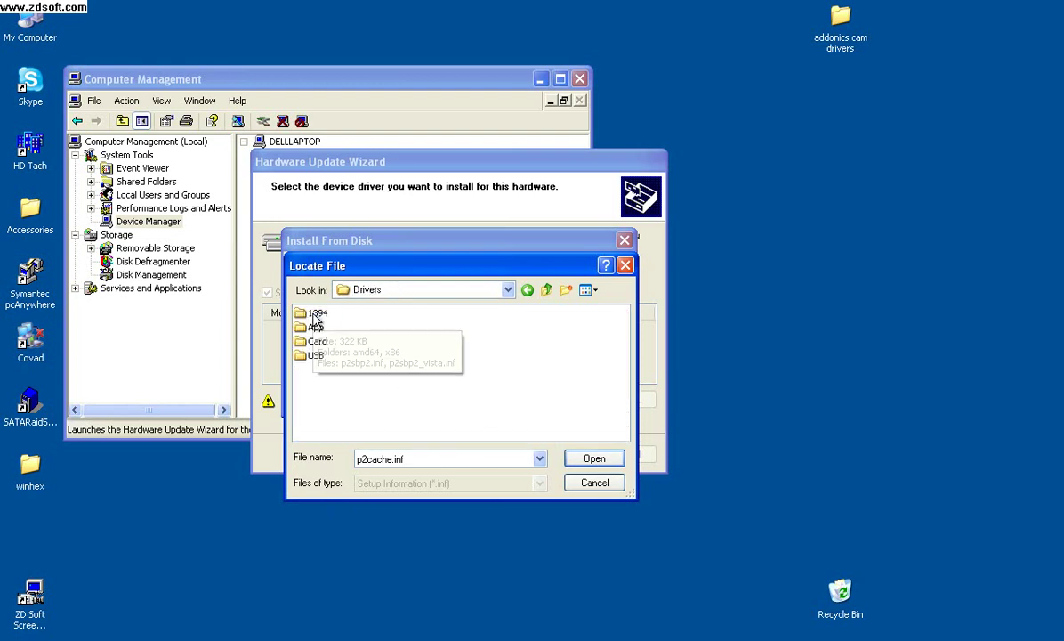
{"action": "double_click", "coordinate": [315, 343]}
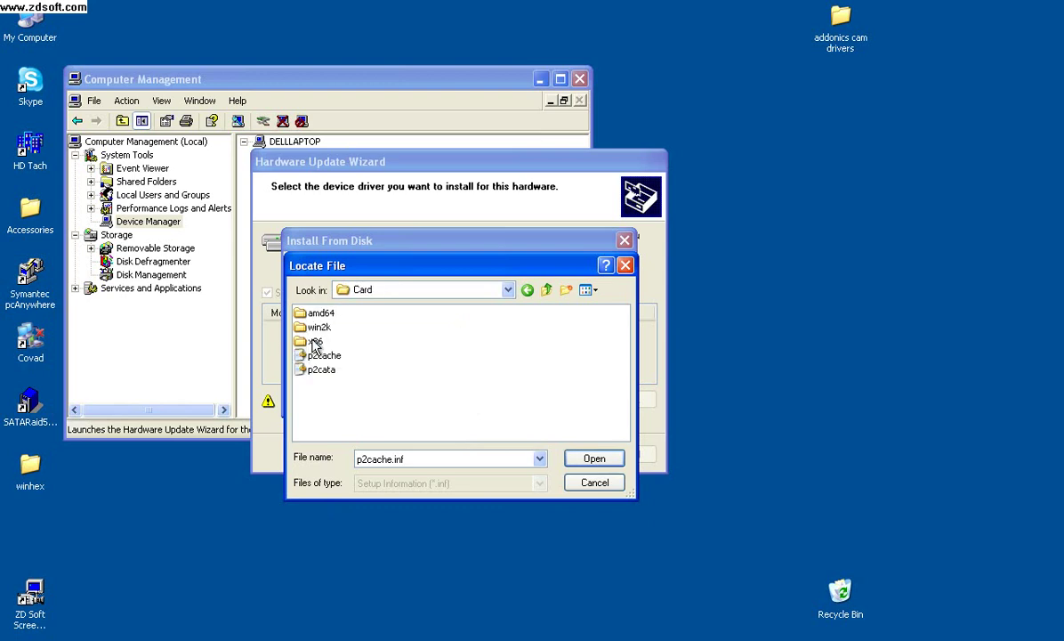
{"action": "left_click", "coordinate": [325, 356]}
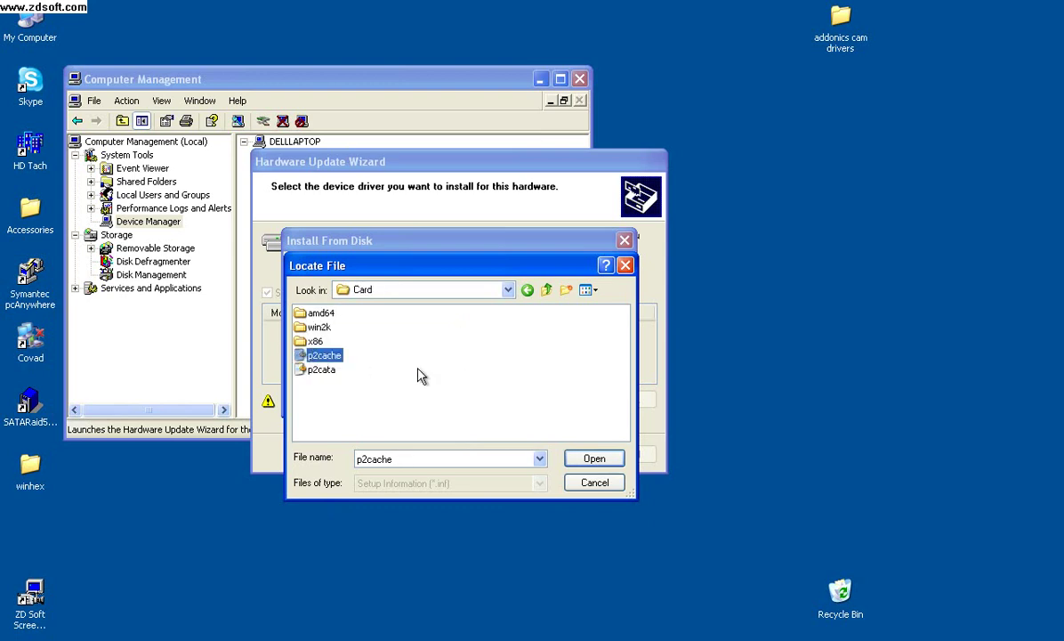
{"action": "left_click", "coordinate": [589, 459]}
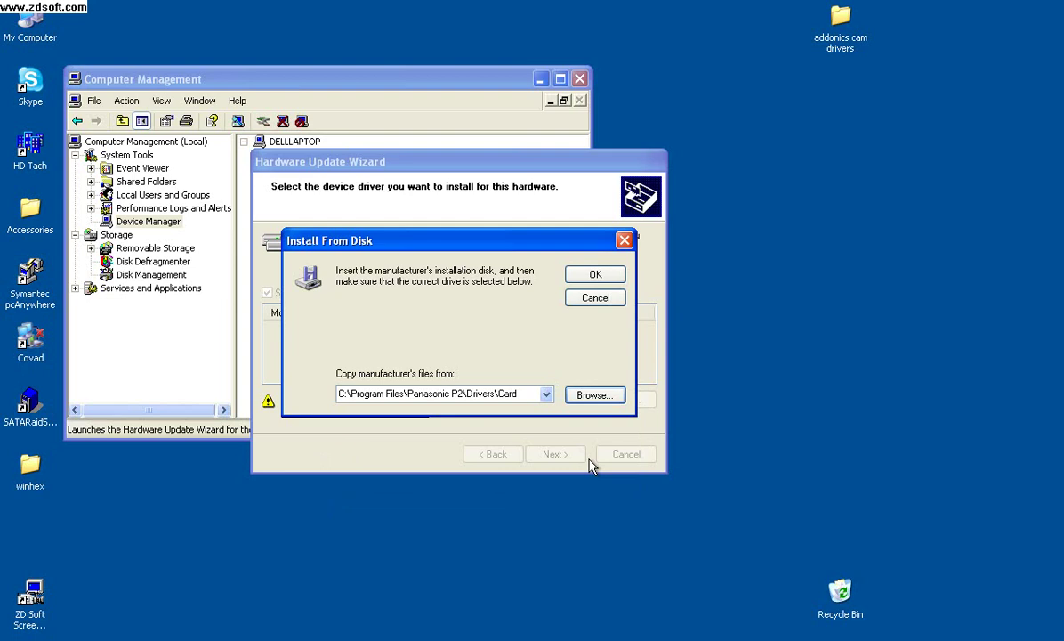
{"action": "left_click", "coordinate": [596, 275]}
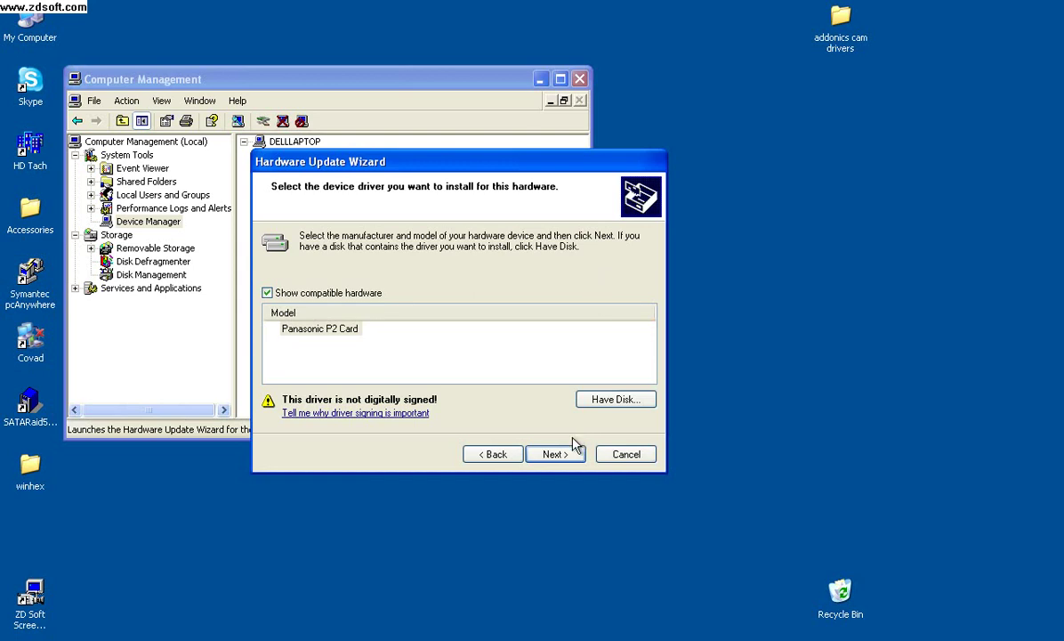
Install the Panasonic P2 Card driver, continuing anyway without Windows Logo certification, and finish the wizard.
{"action": "left_click", "coordinate": [554, 454]}
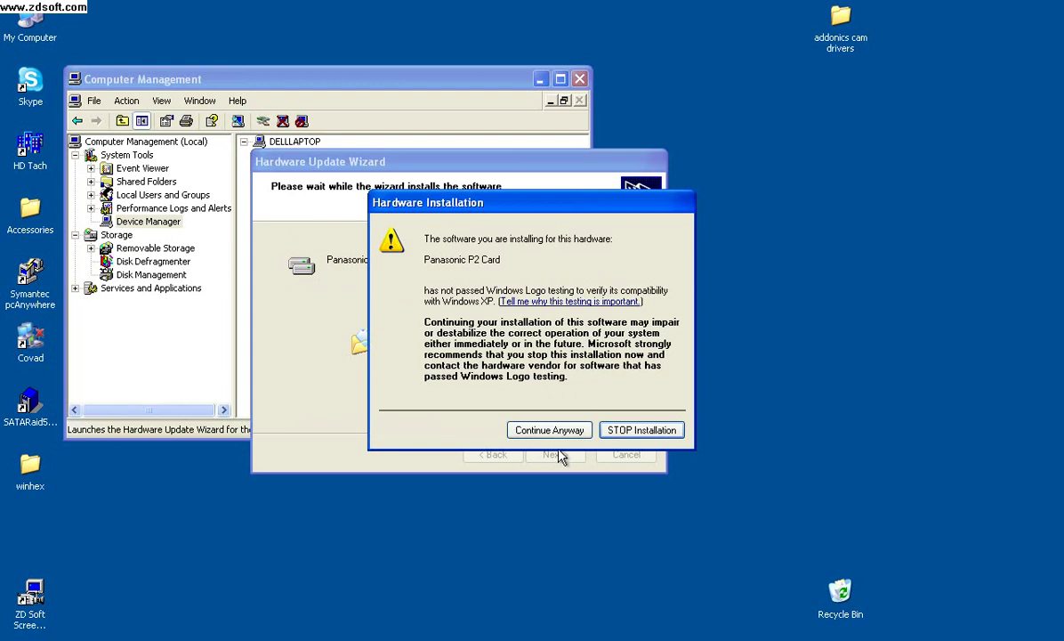
{"action": "left_click", "coordinate": [551, 430]}
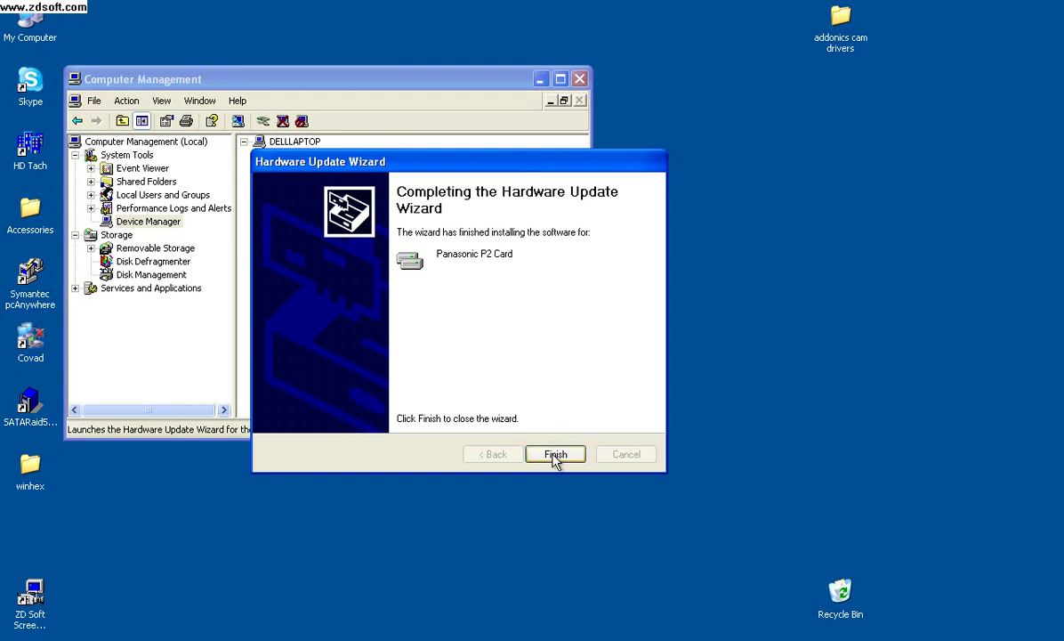
{"action": "left_click", "coordinate": [554, 456]}
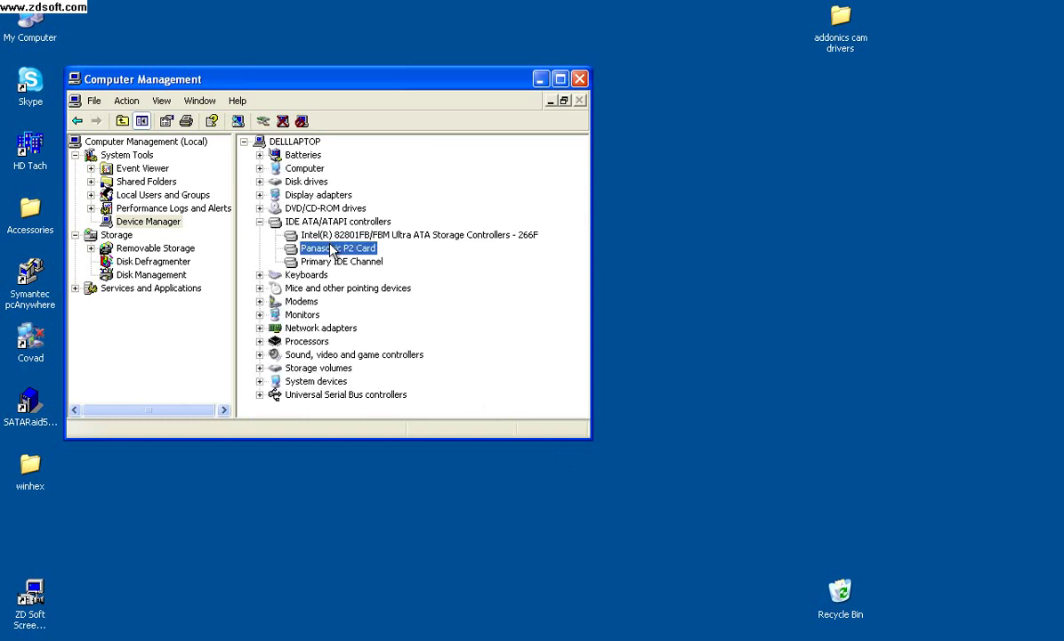
Start a driver update for the P2Card disk device under Disk drives, installing from a specific location and choosing the driver manually.
{"action": "left_click", "coordinate": [260, 182]}
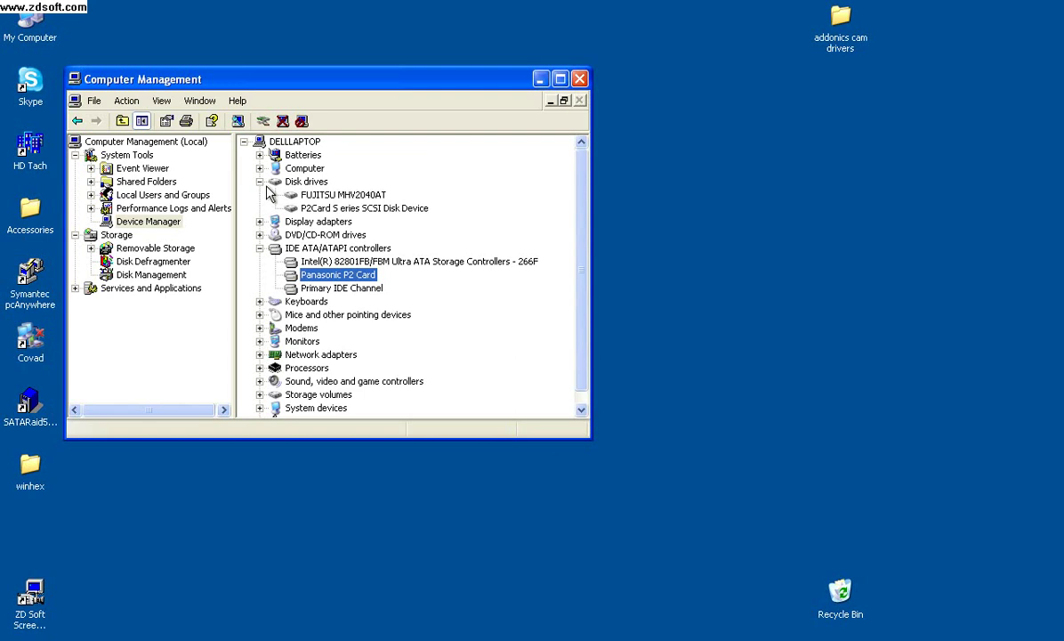
{"action": "right_click", "coordinate": [331, 213]}
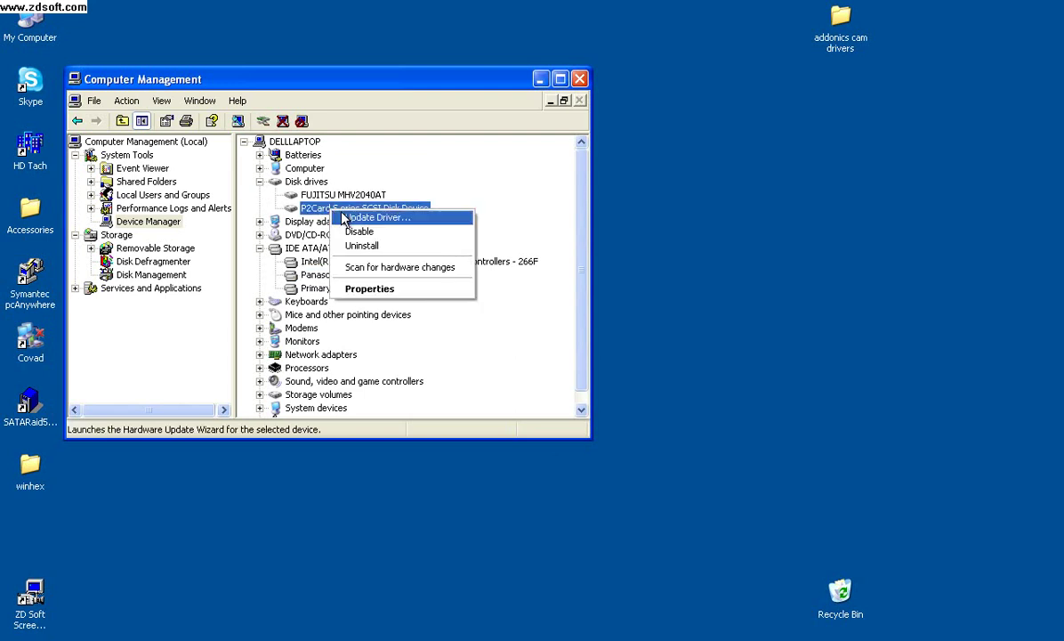
{"action": "left_click", "coordinate": [352, 221]}
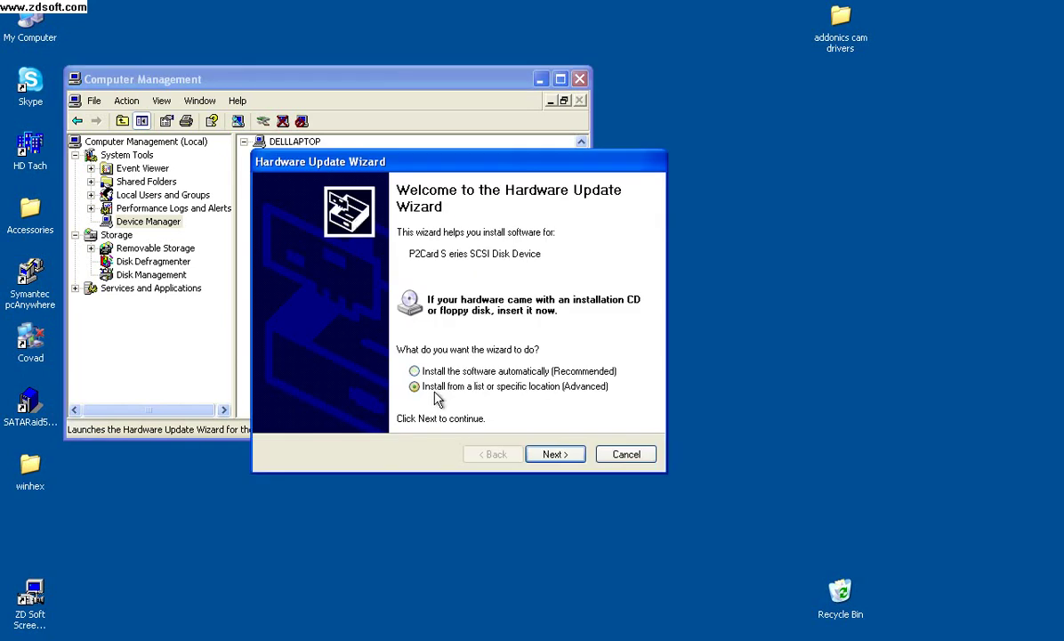
{"action": "left_click", "coordinate": [551, 452]}
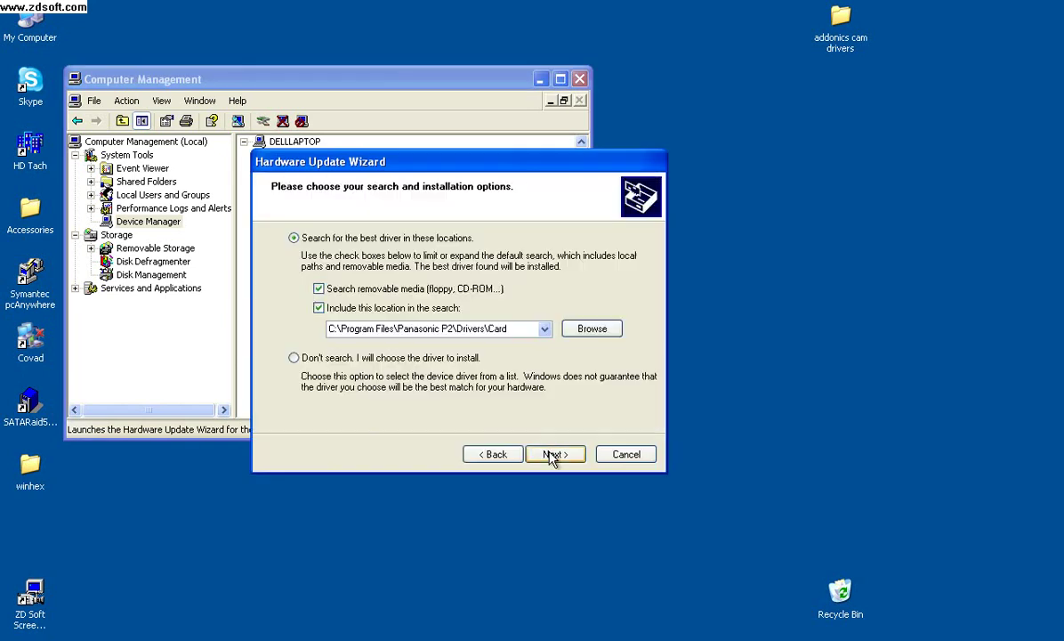
{"action": "left_click", "coordinate": [405, 360]}
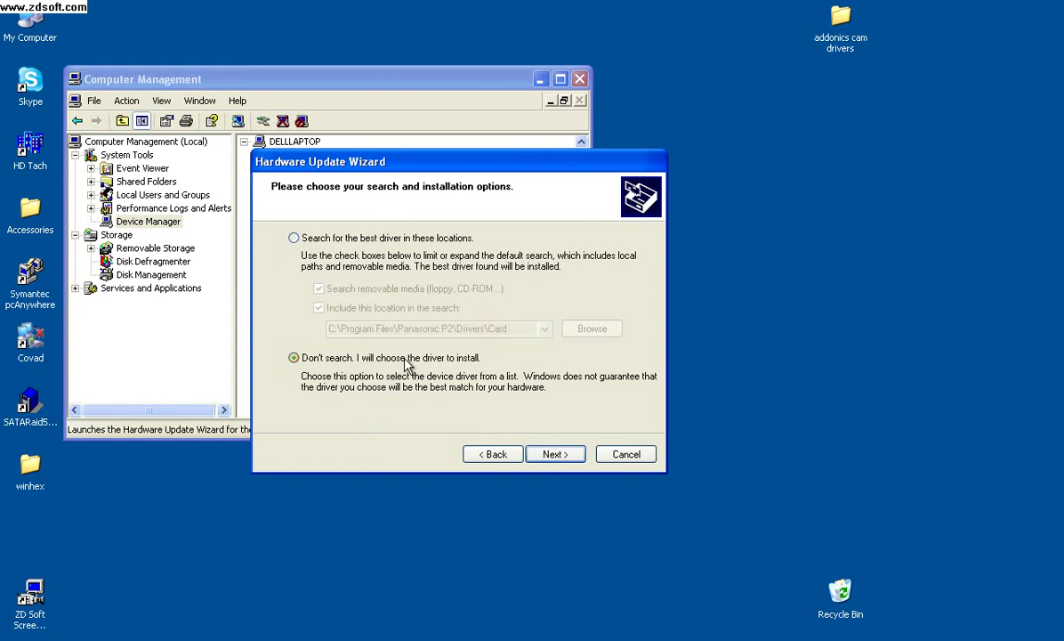
{"action": "left_click", "coordinate": [551, 454]}
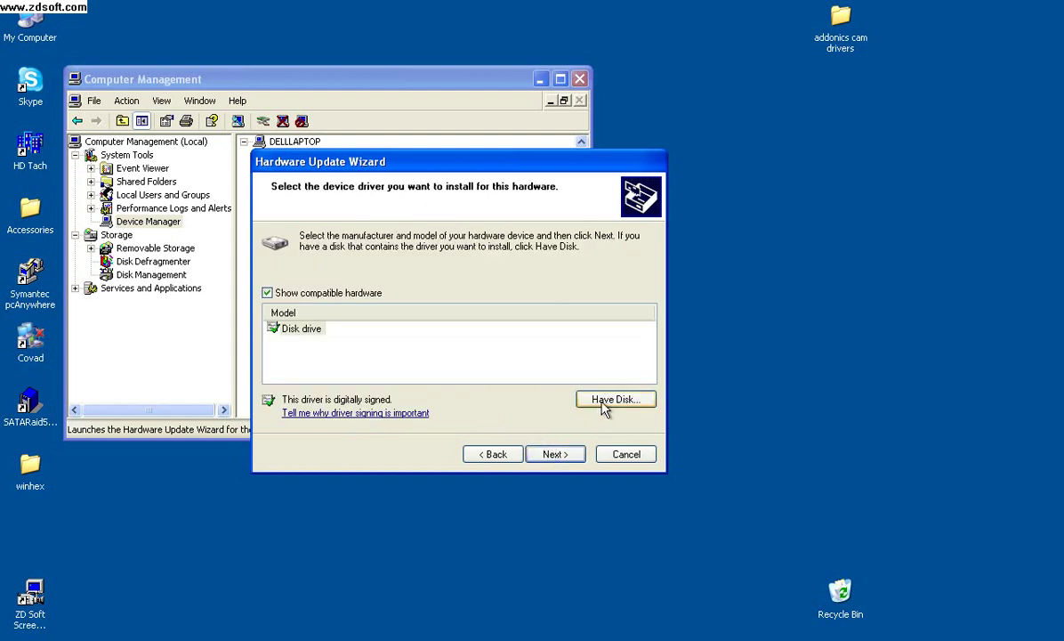
Load the P2Card disk device's driver from disk using the p2cache file in C:\Program Files\Panasonic P2\Drivers\Card.
{"action": "left_click", "coordinate": [608, 400]}
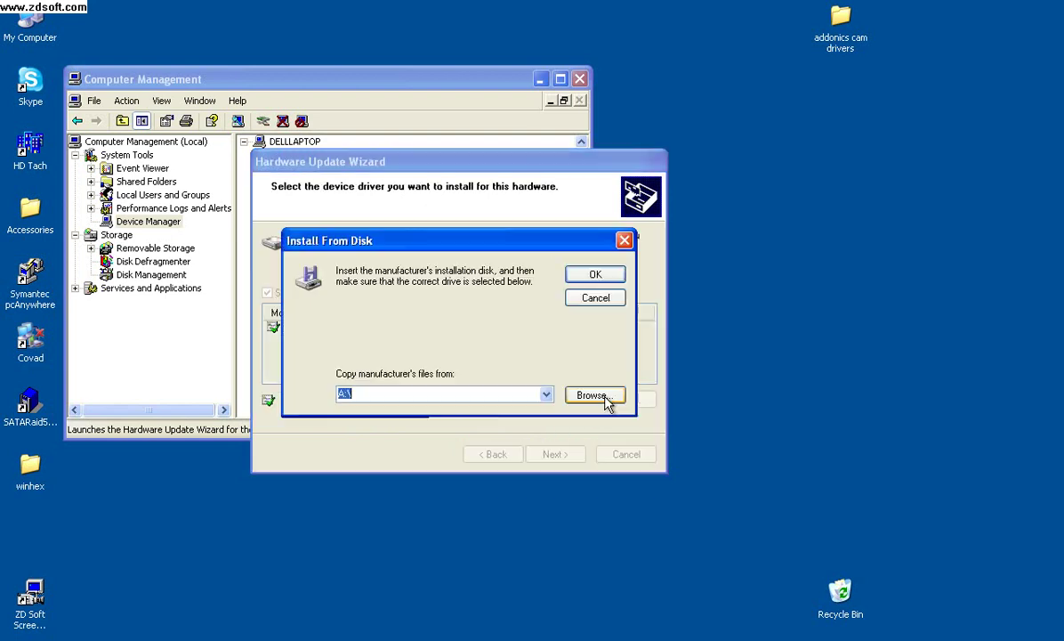
{"action": "left_click", "coordinate": [608, 400]}
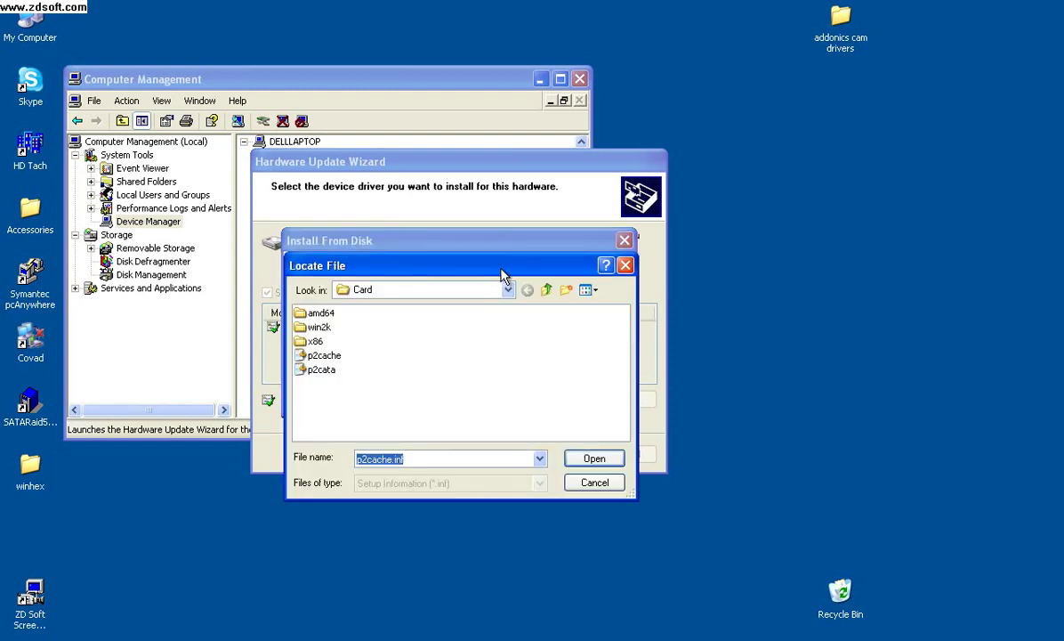
{"action": "left_click", "coordinate": [507, 290]}
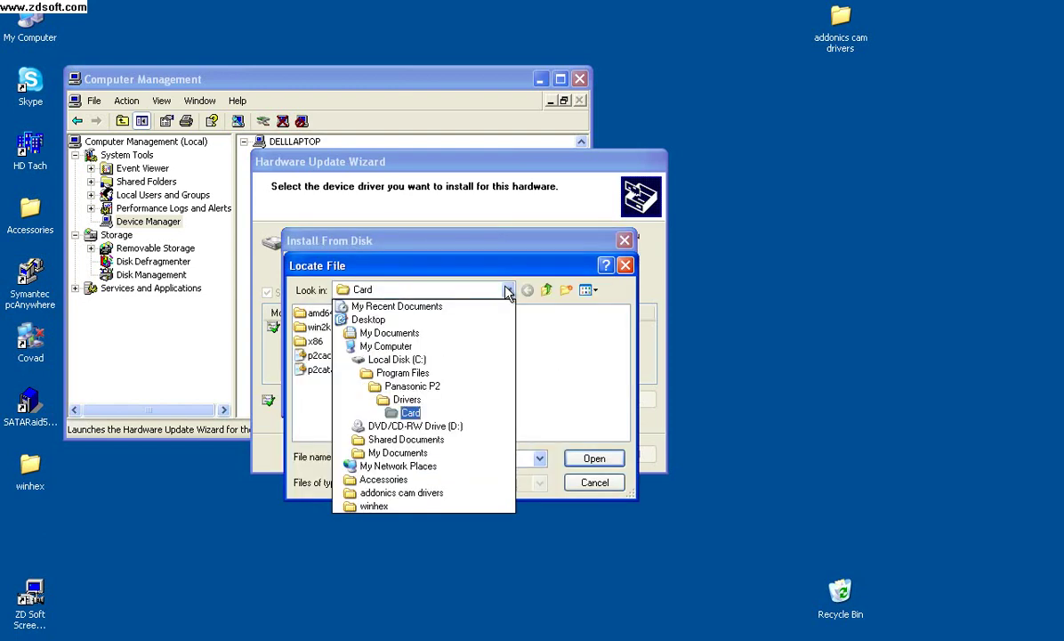
{"action": "left_click", "coordinate": [397, 360]}
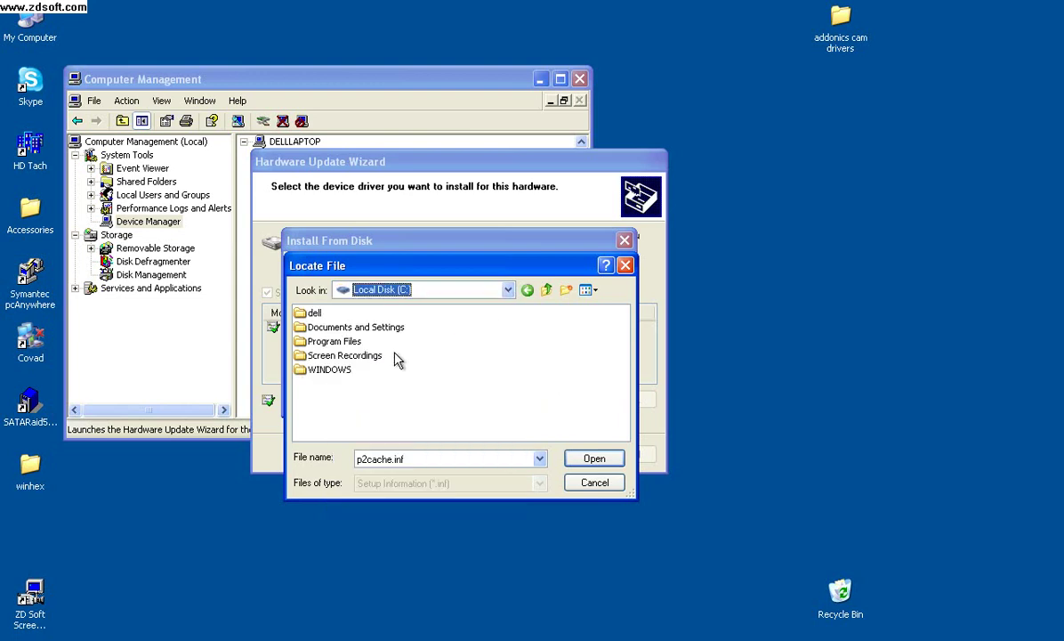
{"action": "double_click", "coordinate": [347, 343]}
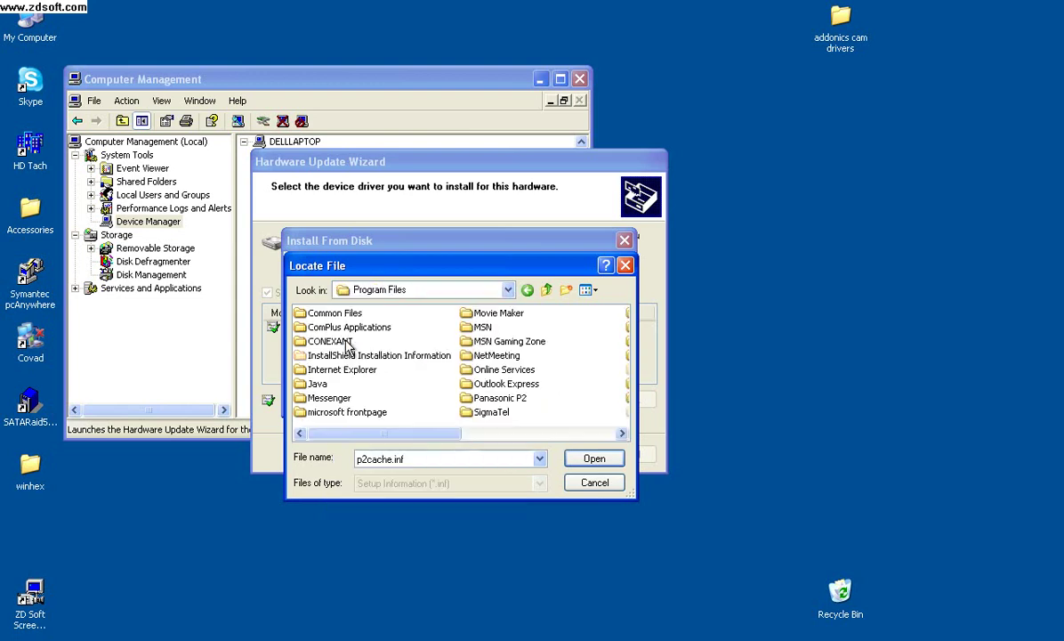
{"action": "double_click", "coordinate": [472, 399]}
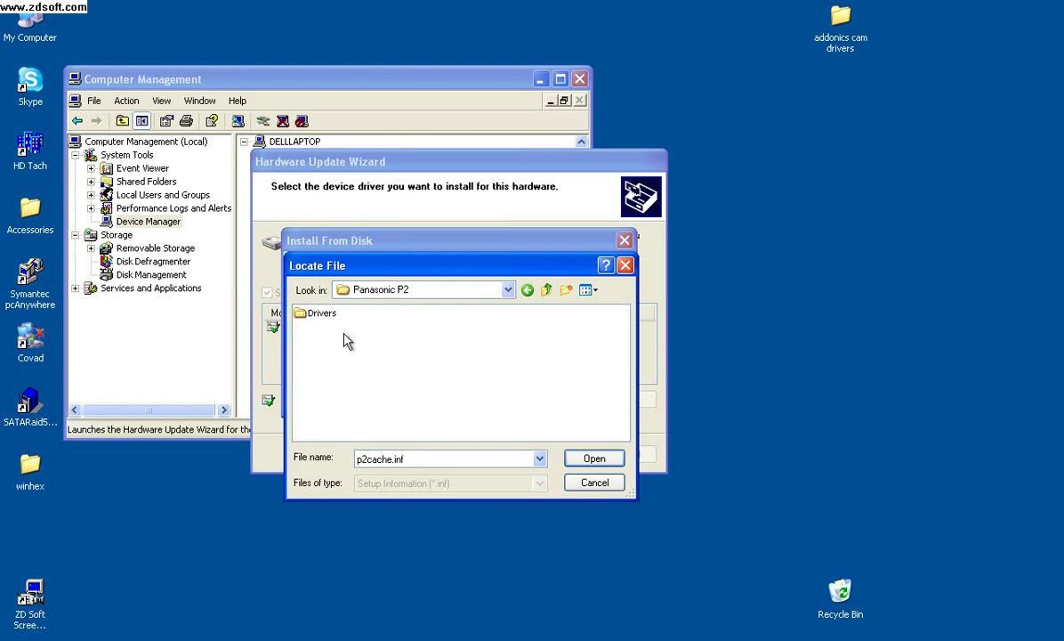
{"action": "double_click", "coordinate": [316, 316]}
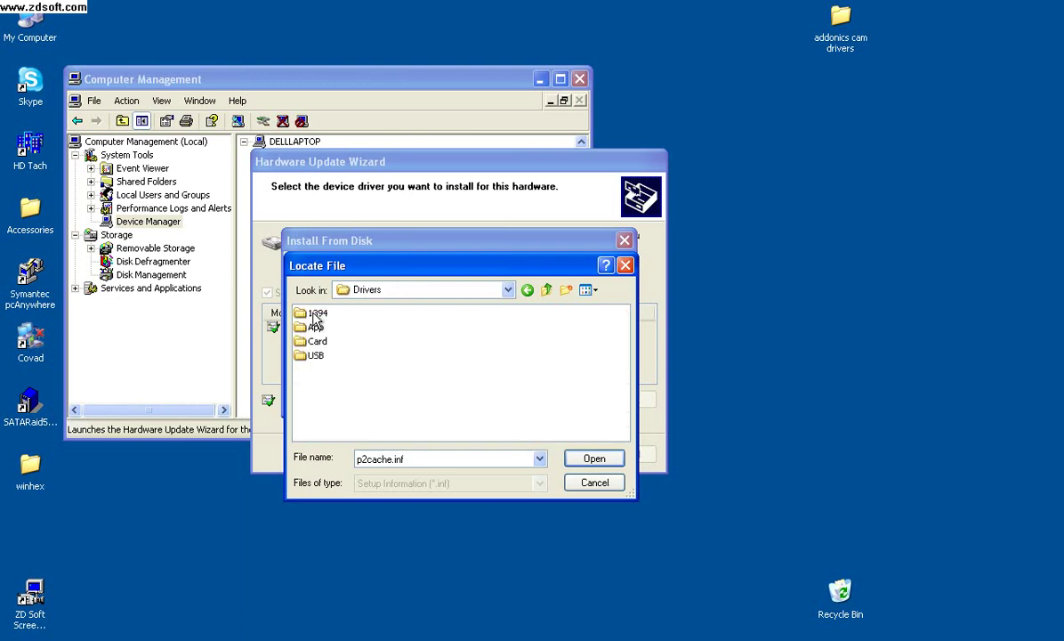
{"action": "double_click", "coordinate": [313, 343]}
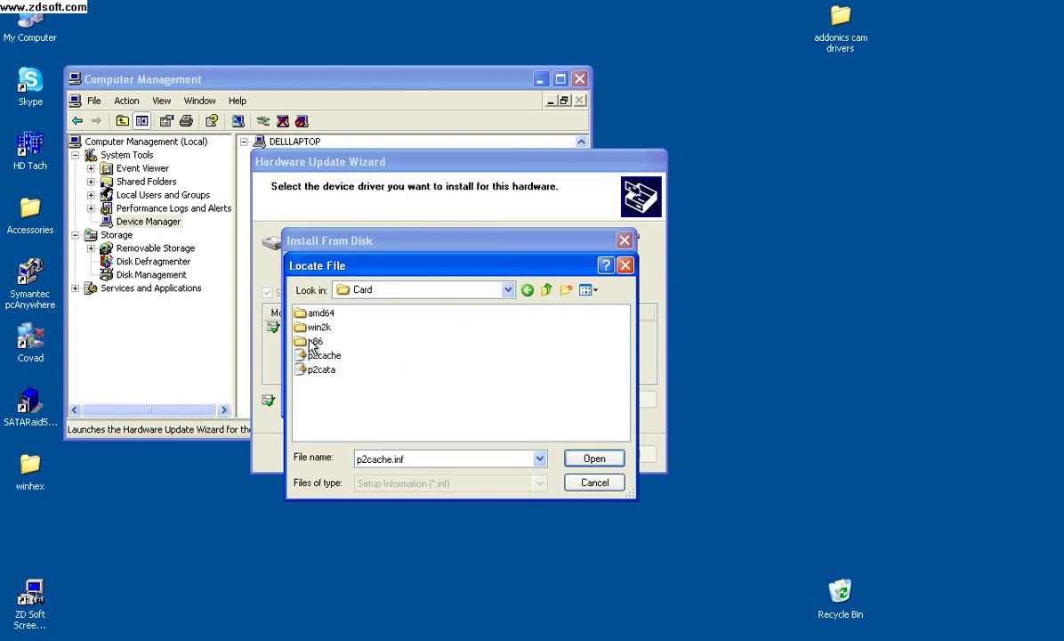
{"action": "left_click", "coordinate": [317, 356]}
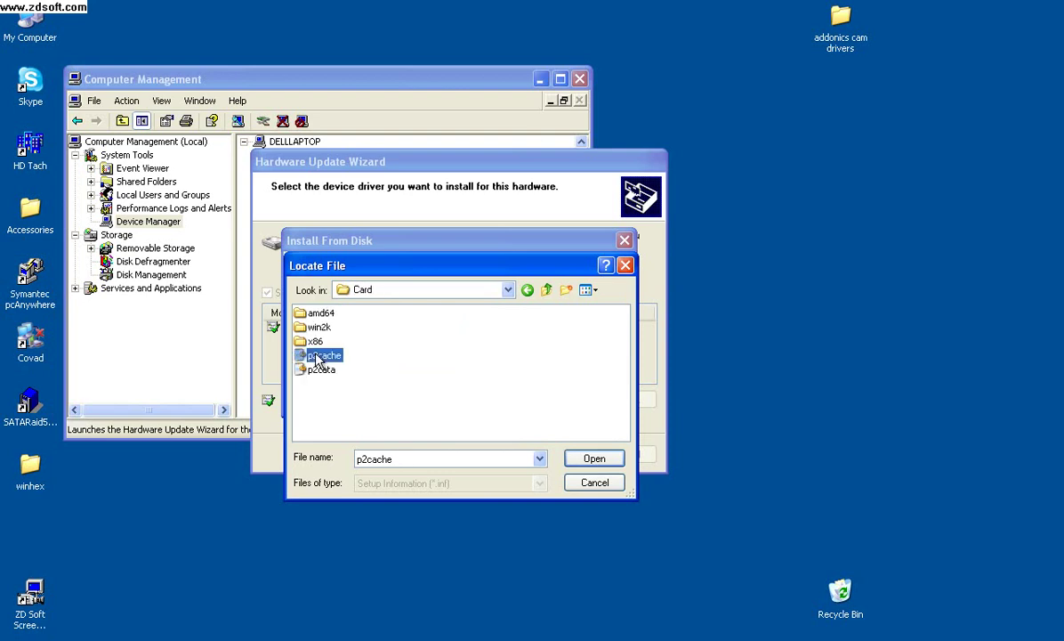
{"action": "left_click", "coordinate": [591, 460]}
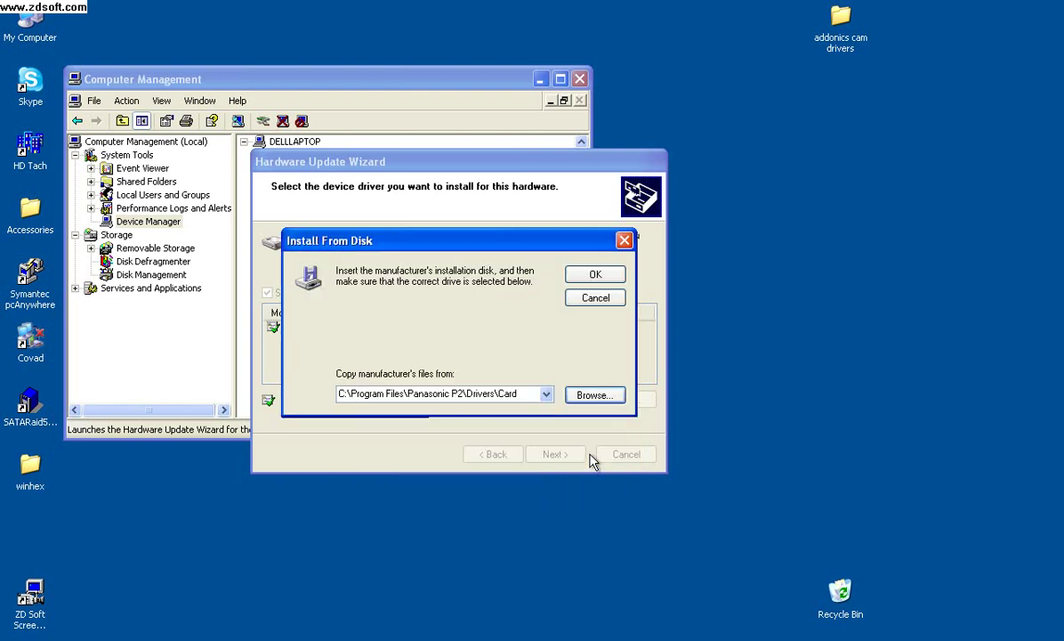
{"action": "left_click", "coordinate": [596, 275]}
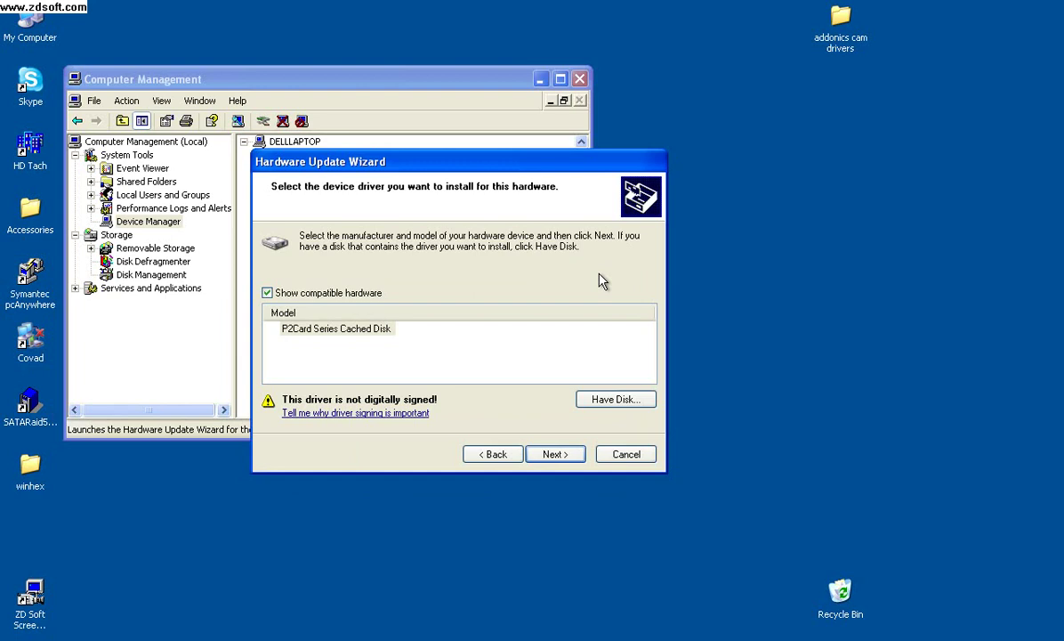
Install the P2Card Series Cached Disk driver, finish the wizard and agree to restart the computer.
{"action": "left_click", "coordinate": [555, 454]}
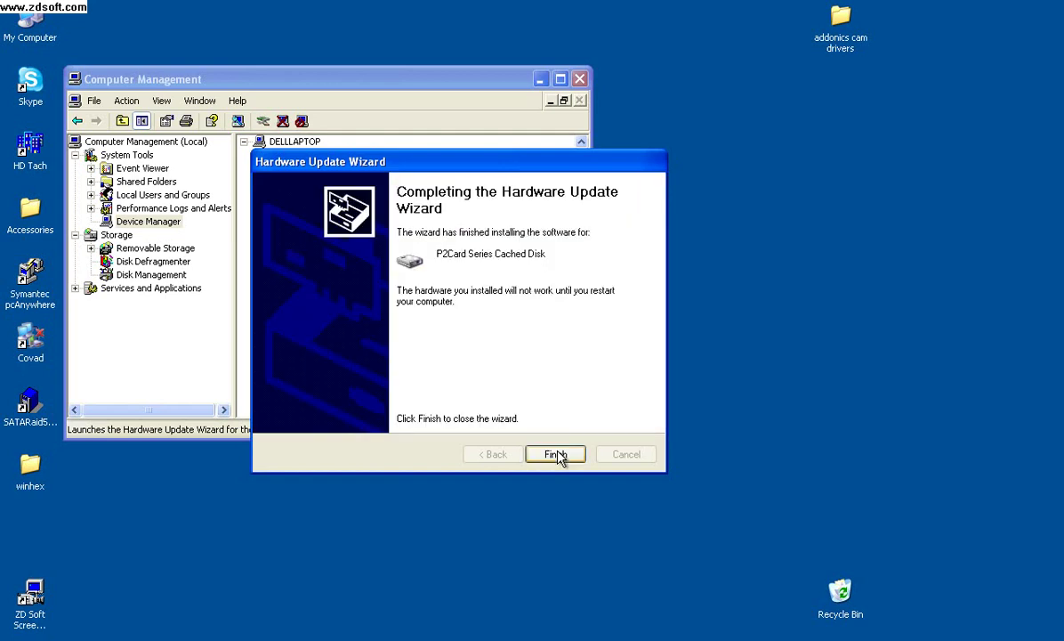
{"action": "left_click", "coordinate": [556, 455]}
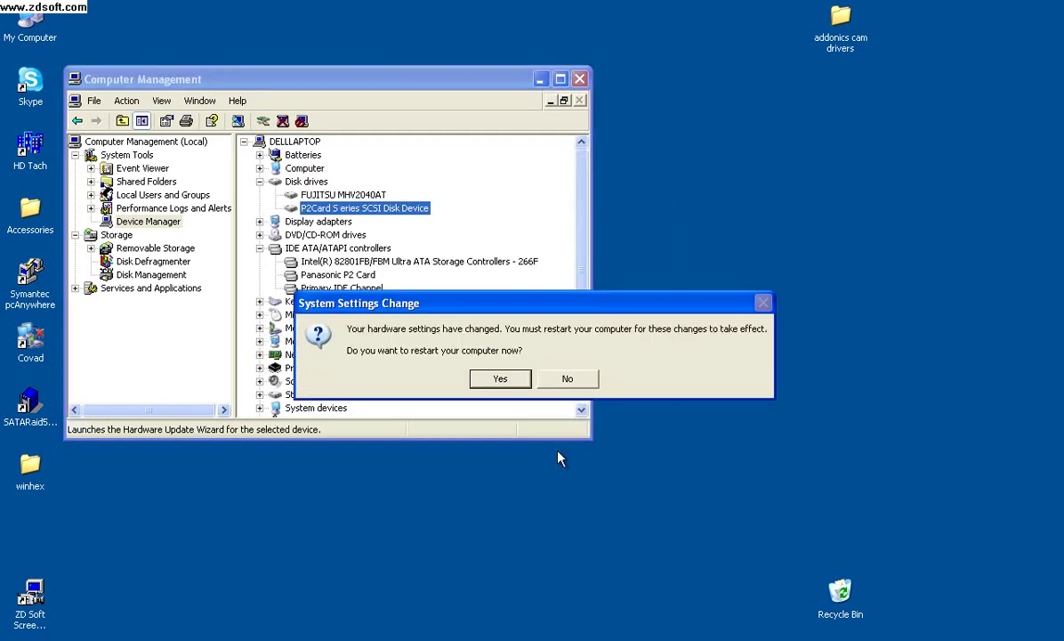
{"action": "left_click", "coordinate": [501, 381]}
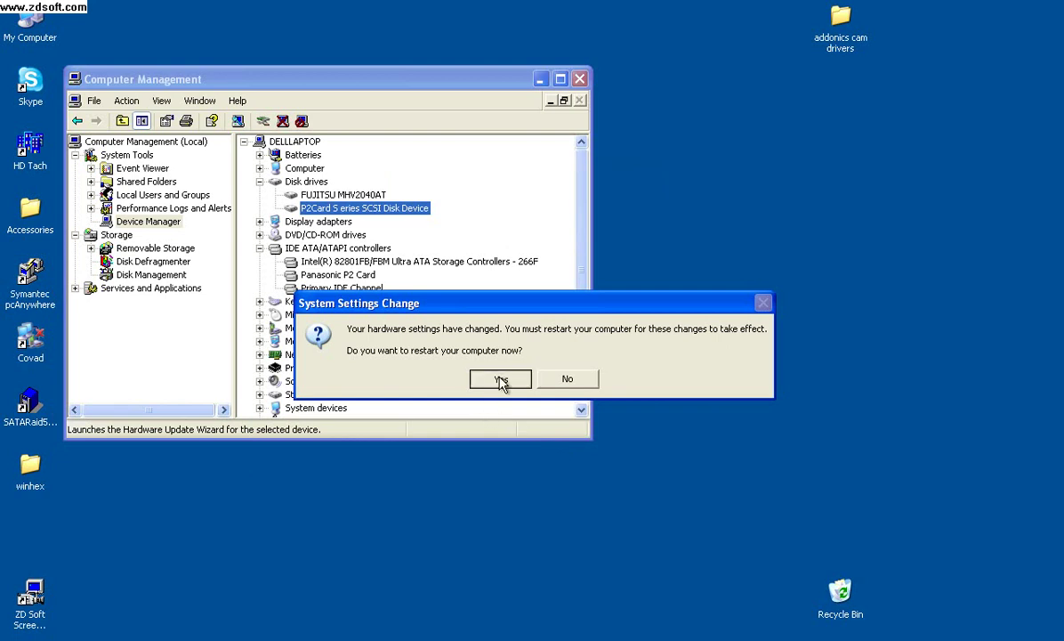